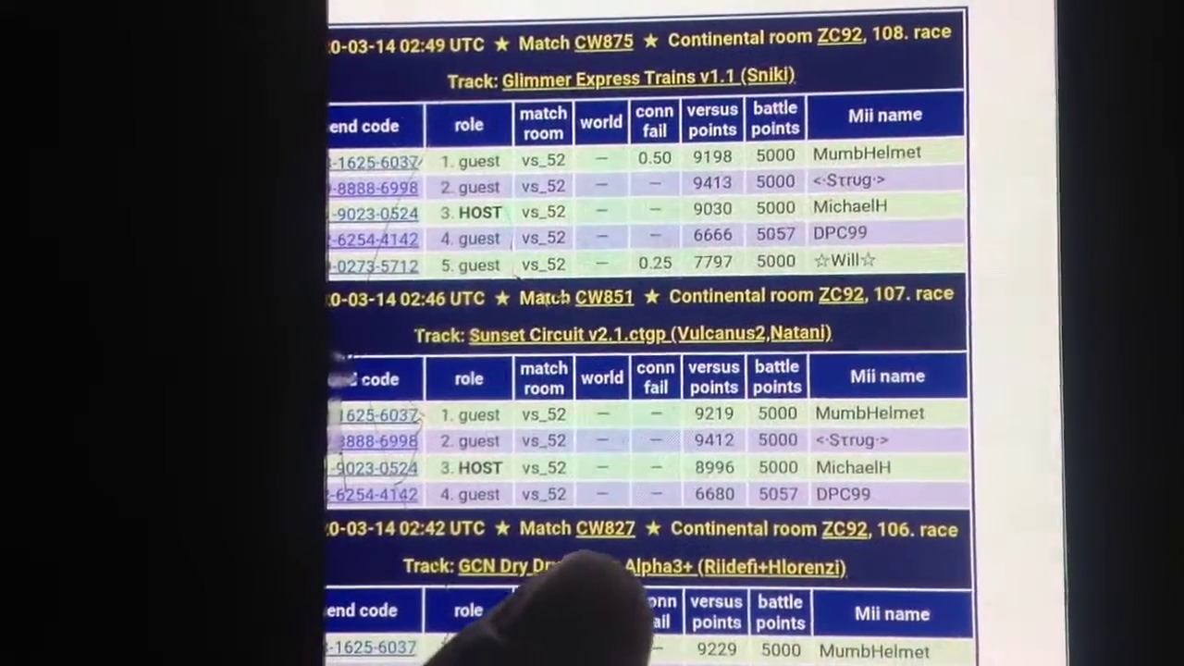
pyautogui.scroll(3, 592, 559)
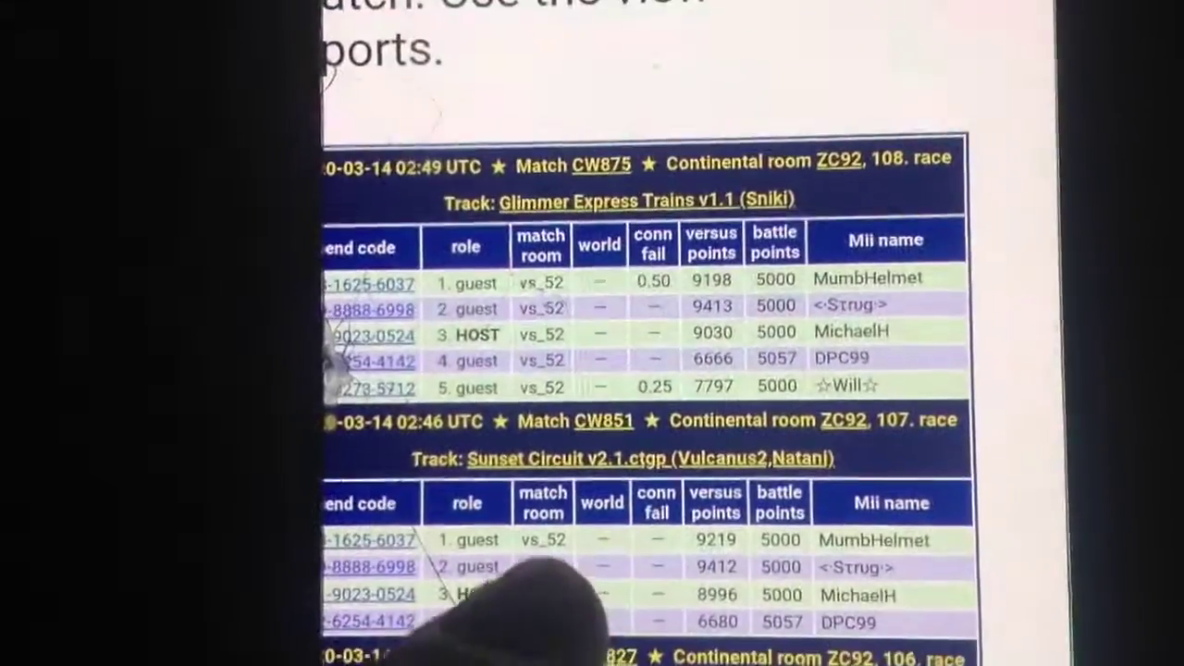